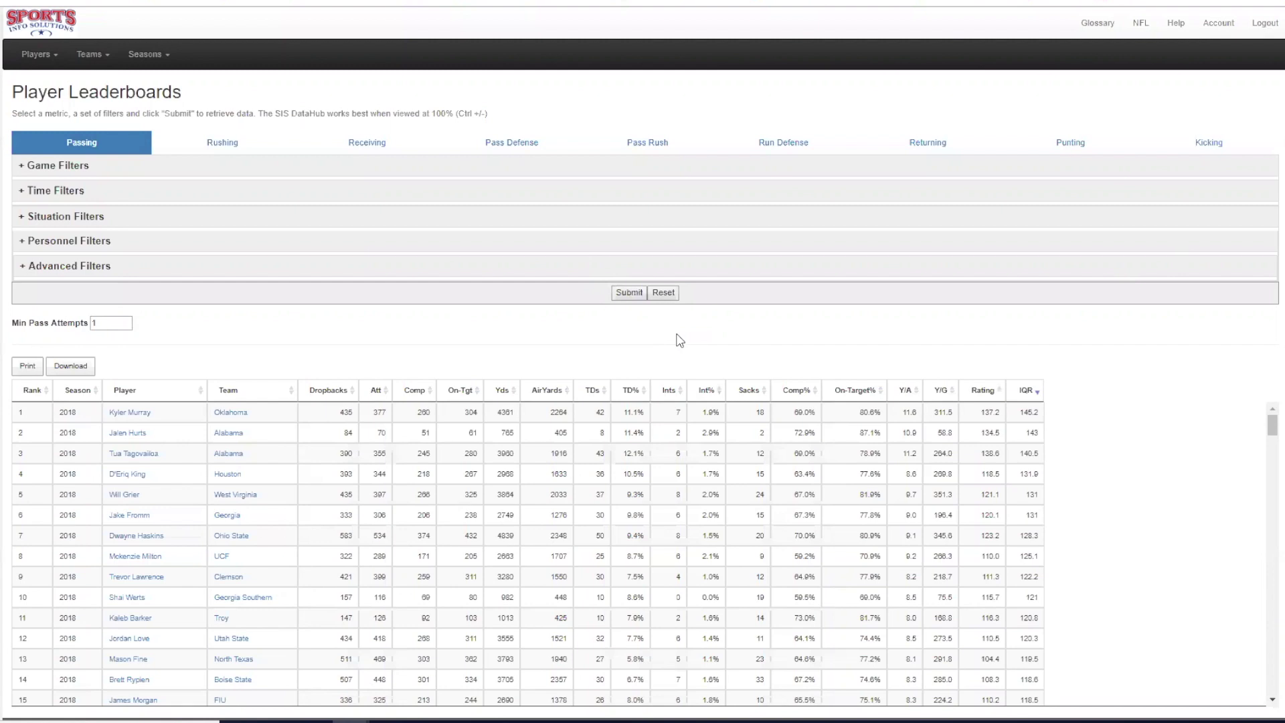
Limit the passing leaderboard to players with at least 300 pass attempts and look through the ranked results
left_click_drag(127, 322, 74, 321)
type("300")
left_click(632, 295)
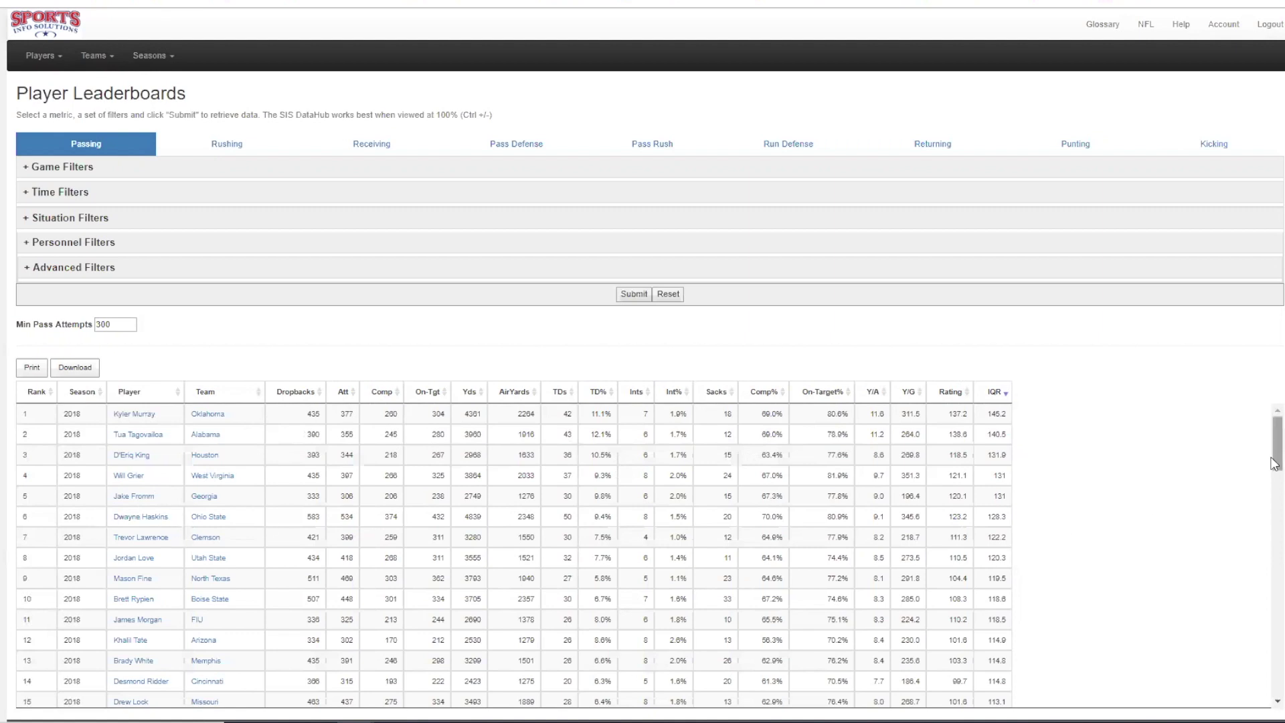
left_click_drag(1279, 462, 1280, 521)
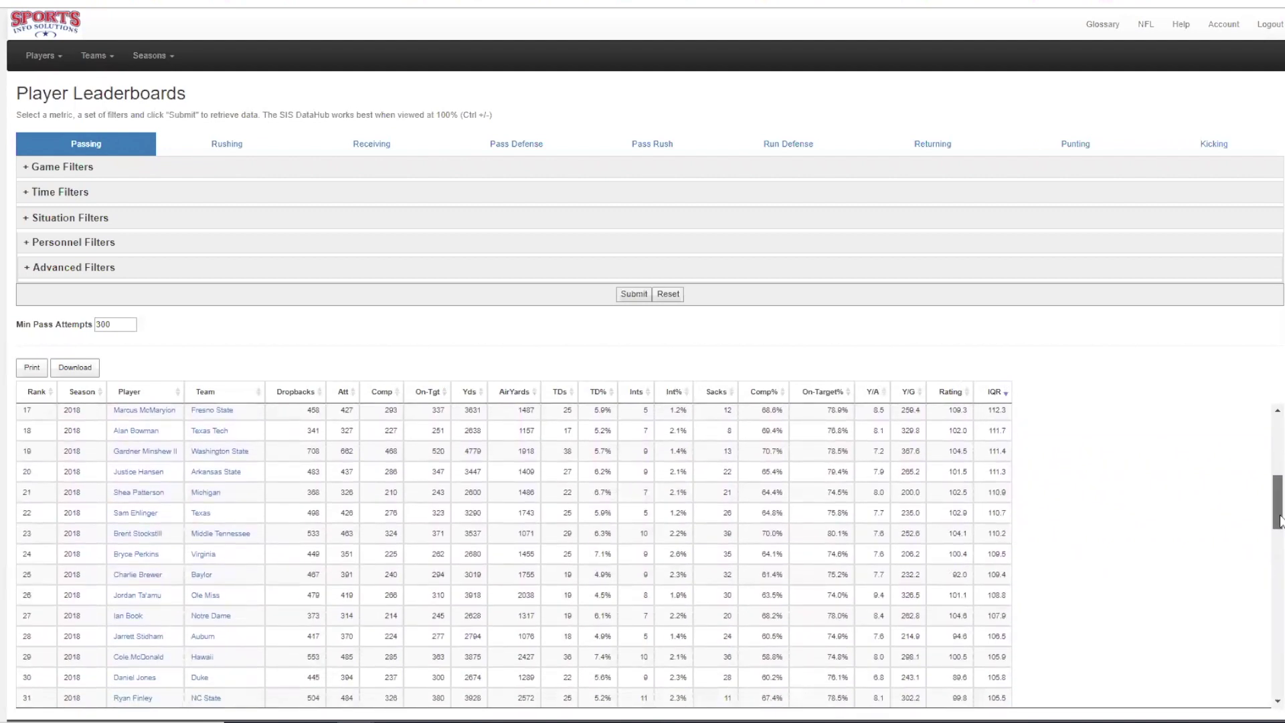
left_click_drag(1280, 521, 1279, 438)
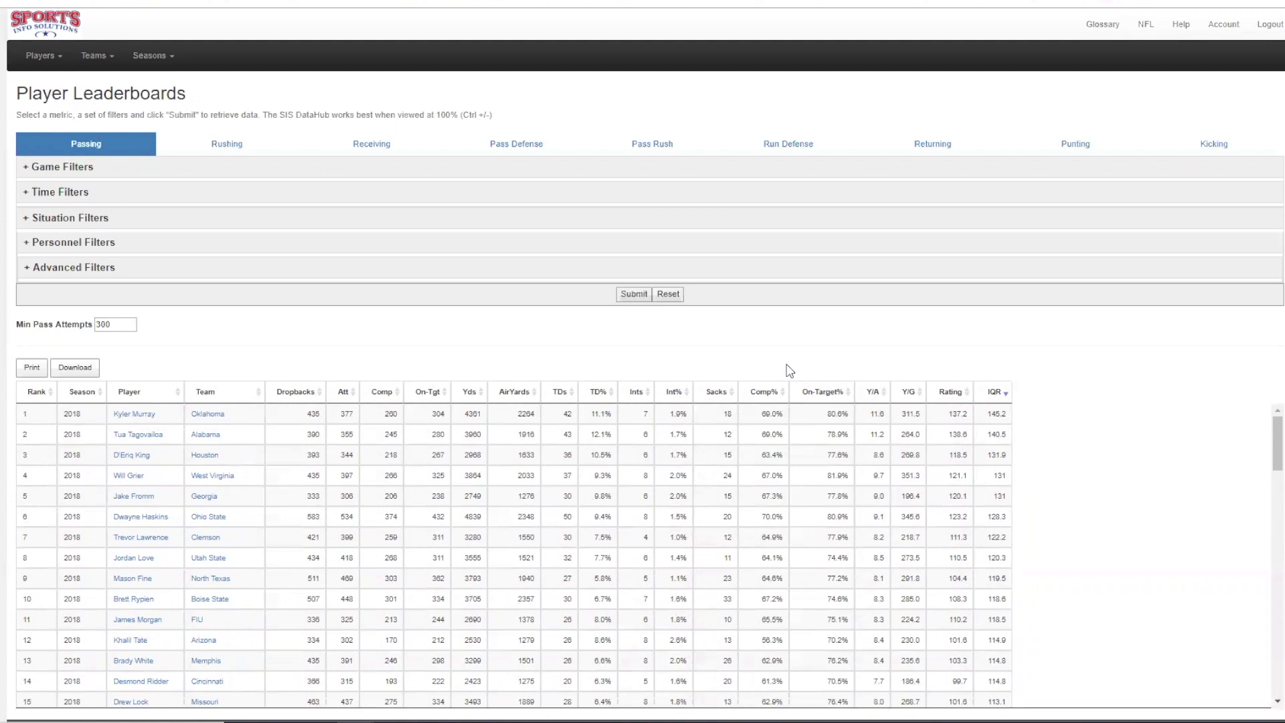
Set the passing leaderboard's season range to 2017 through 2018 and retrieve the data
left_click(241, 197)
left_click(261, 220)
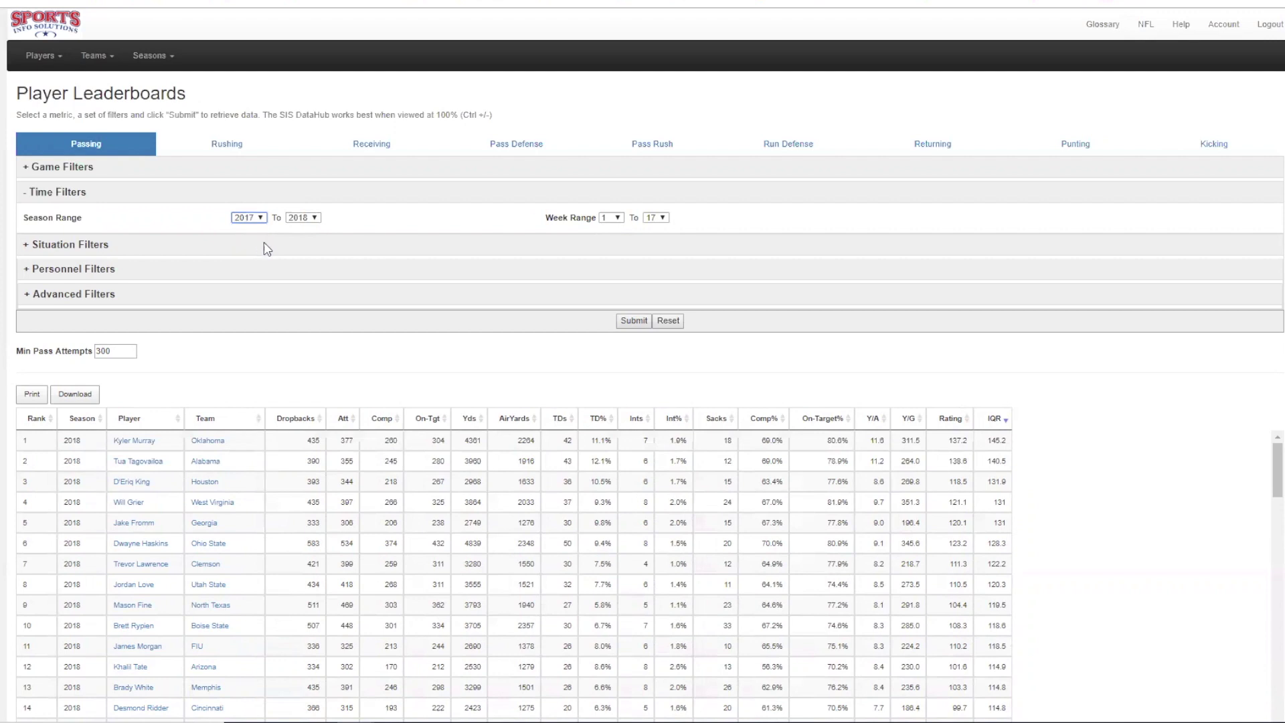
left_click(624, 328)
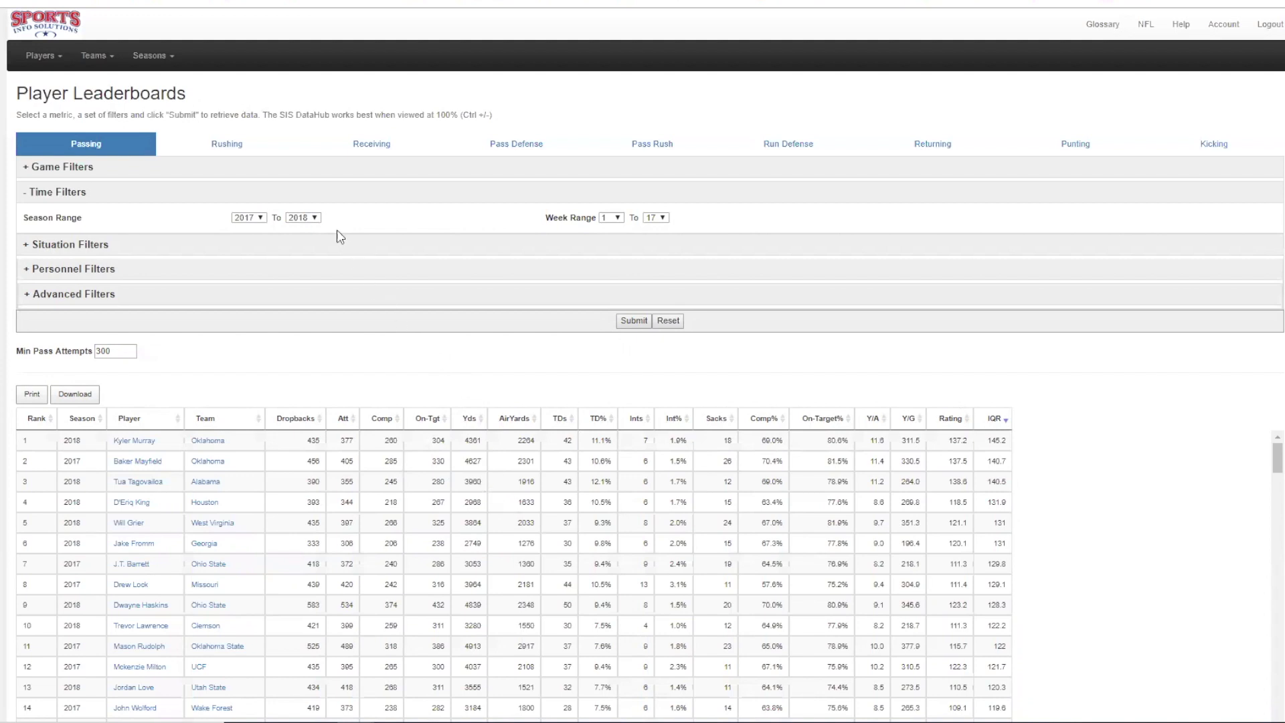
Retrieve the rushing leaderboard for the QB position only, with a minimum of 100 carries
left_click(260, 151)
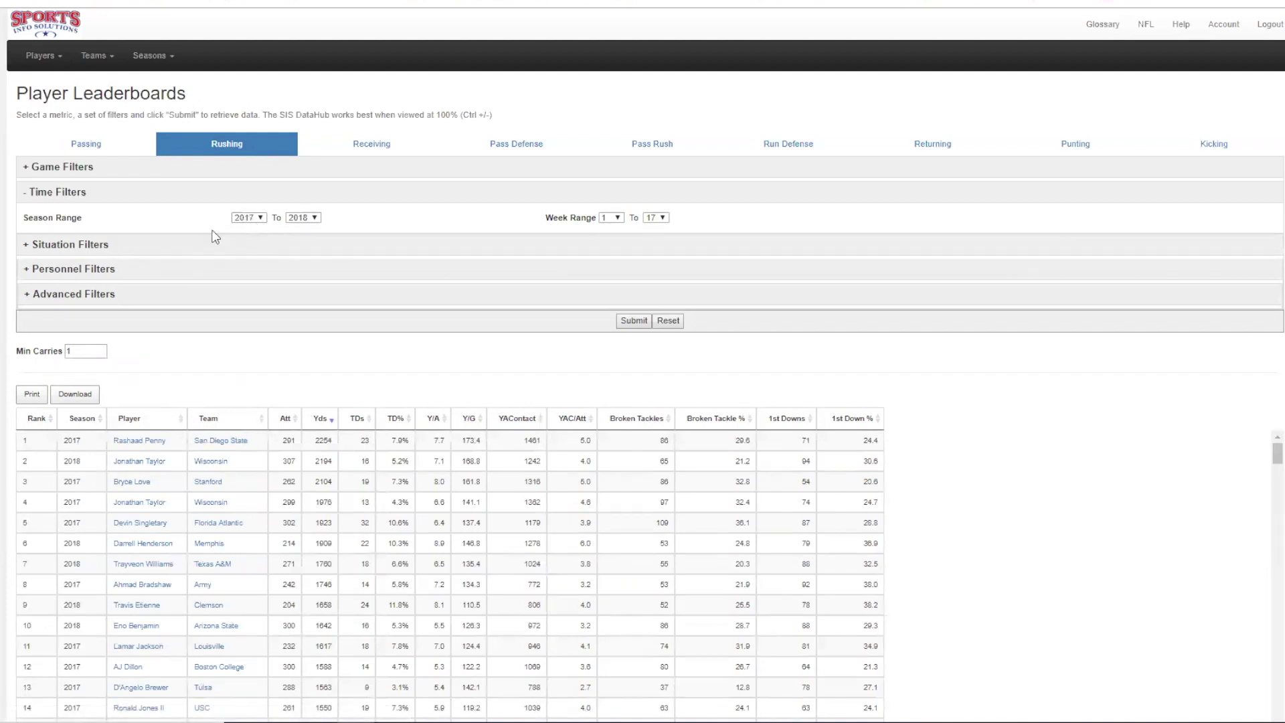
left_click(176, 296)
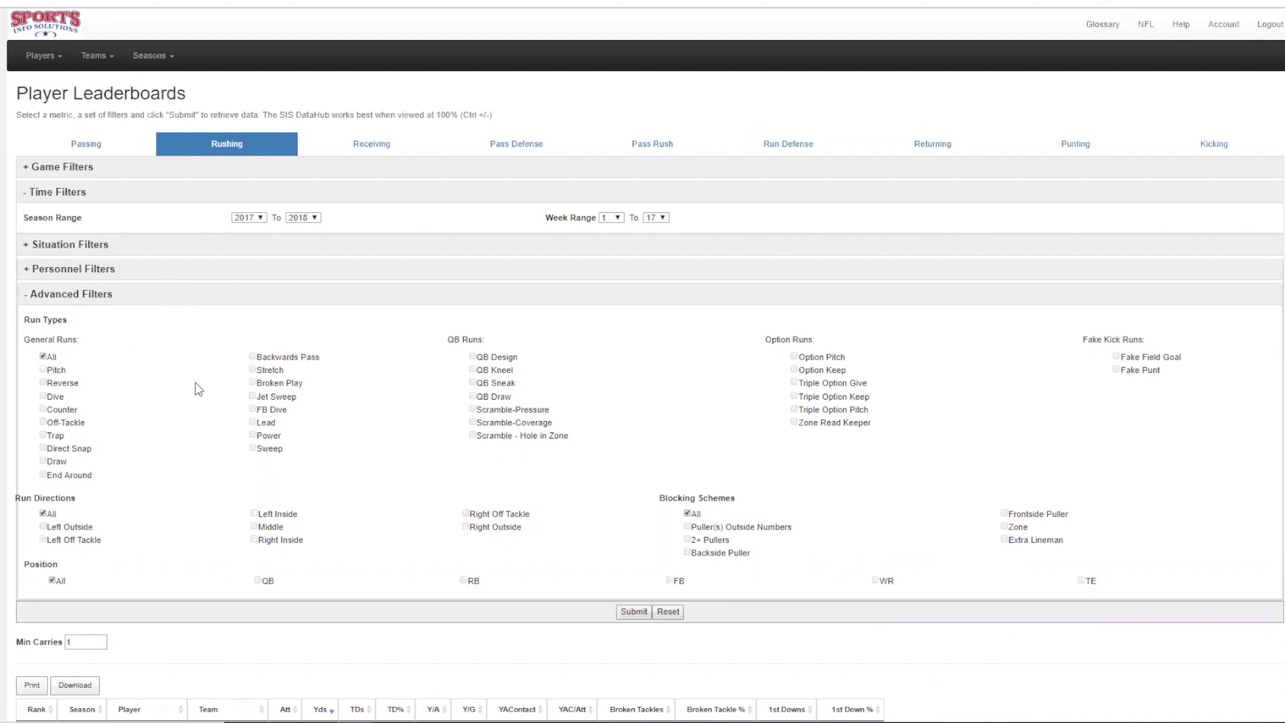
left_click(52, 581)
left_click(258, 581)
left_click(88, 640)
type("00")
left_click(636, 613)
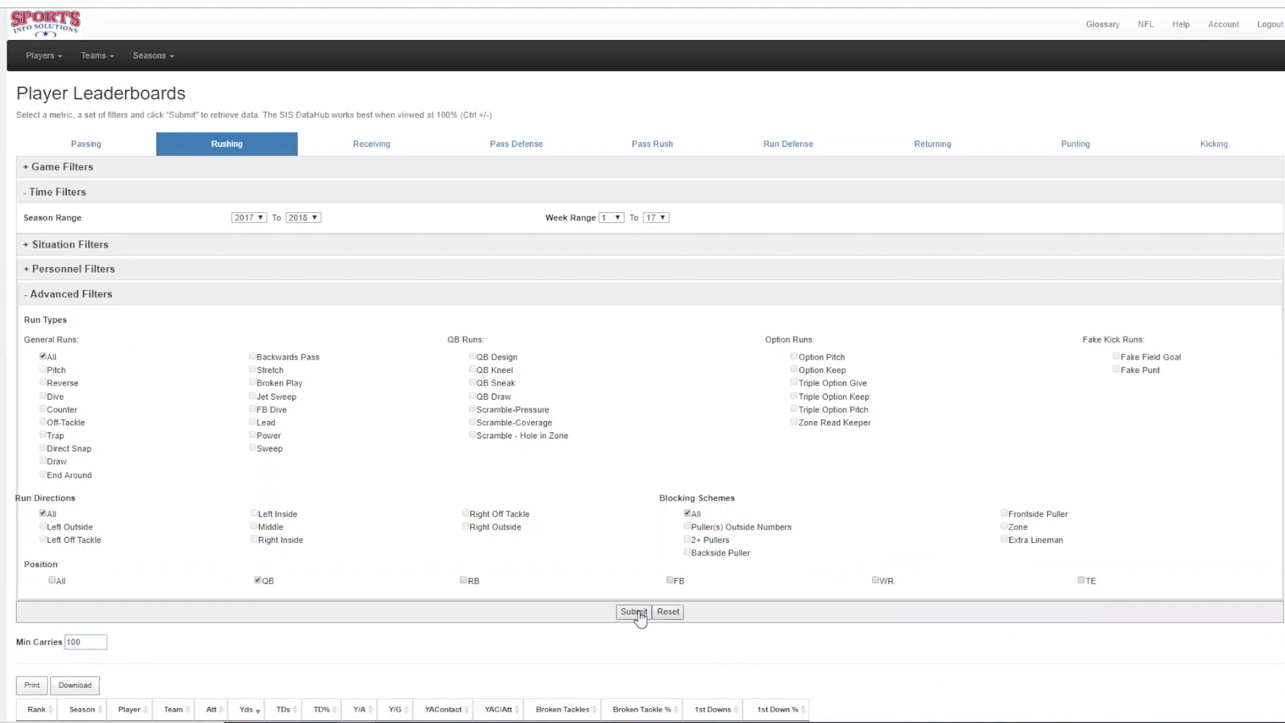
Sort the quarterback rushing results by yards per attempt (Y/A), highest first
scroll(639, 617, "down", 2)
scroll(641, 617, "down", 1)
scroll(640, 615, "up", 1)
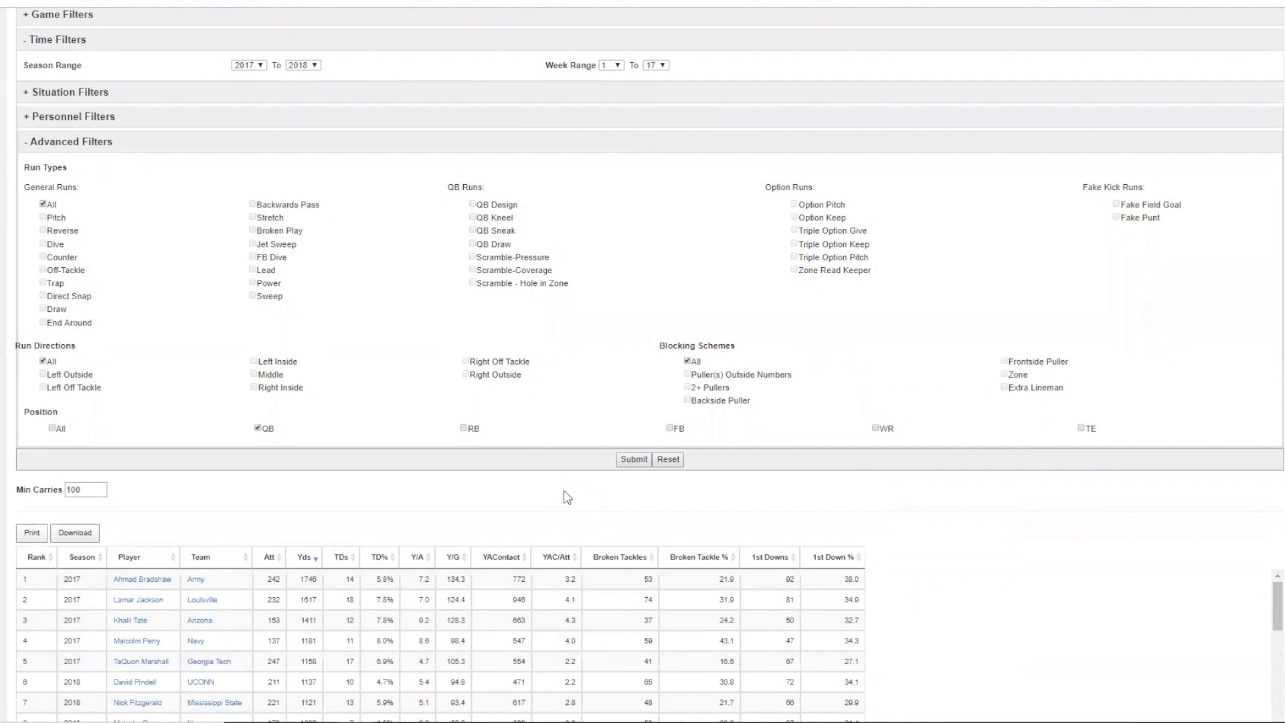
left_click(425, 557)
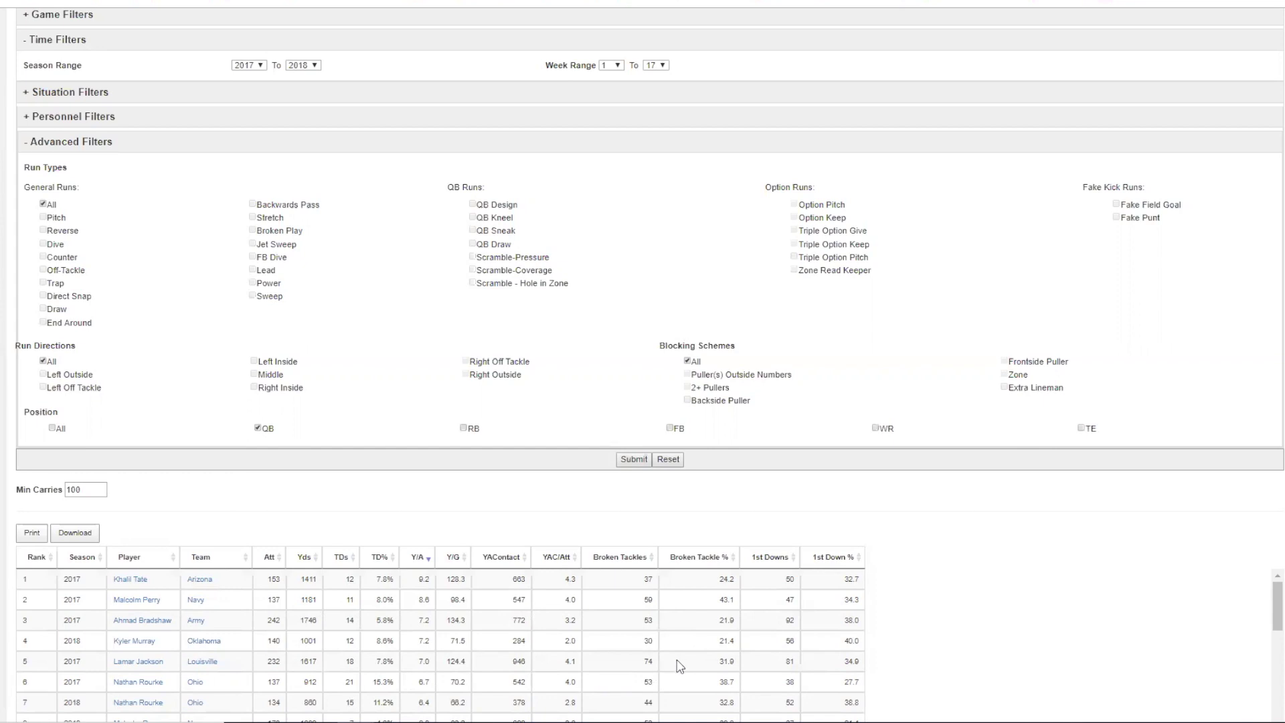
Return to the passing leaderboard and reset all its filters to their defaults
scroll(402, 524, "up", 3)
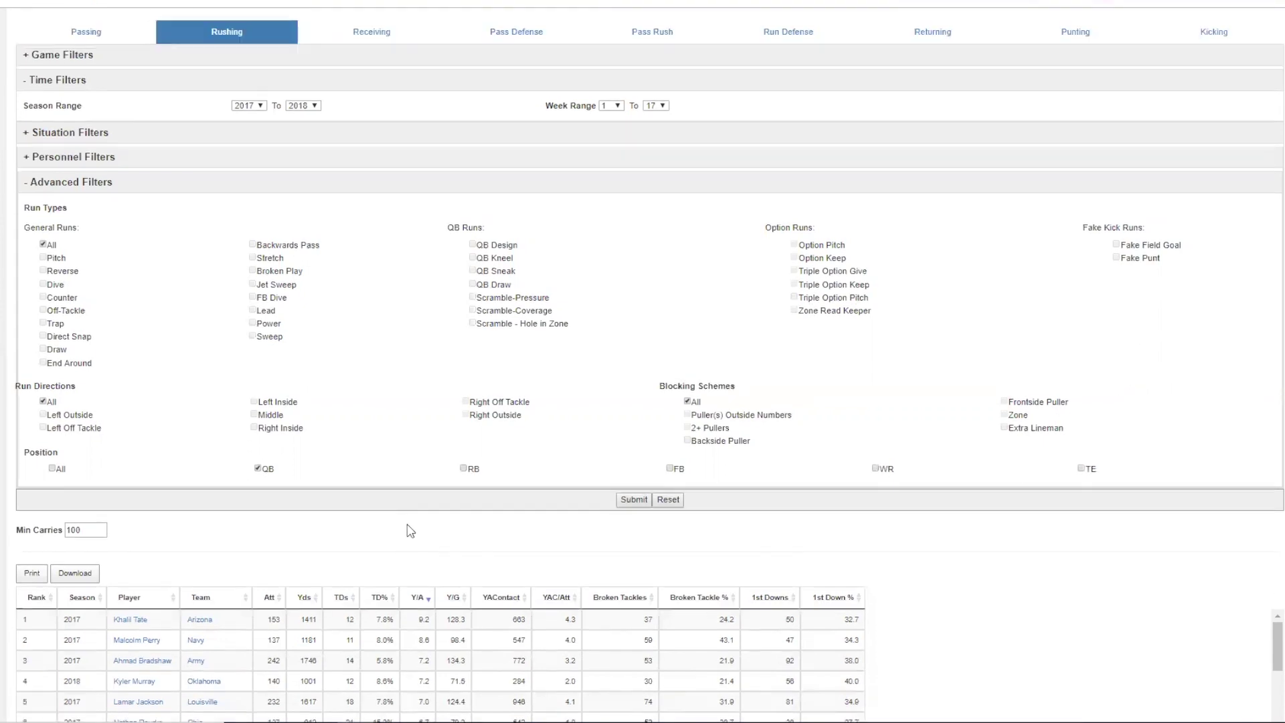
left_click(103, 145)
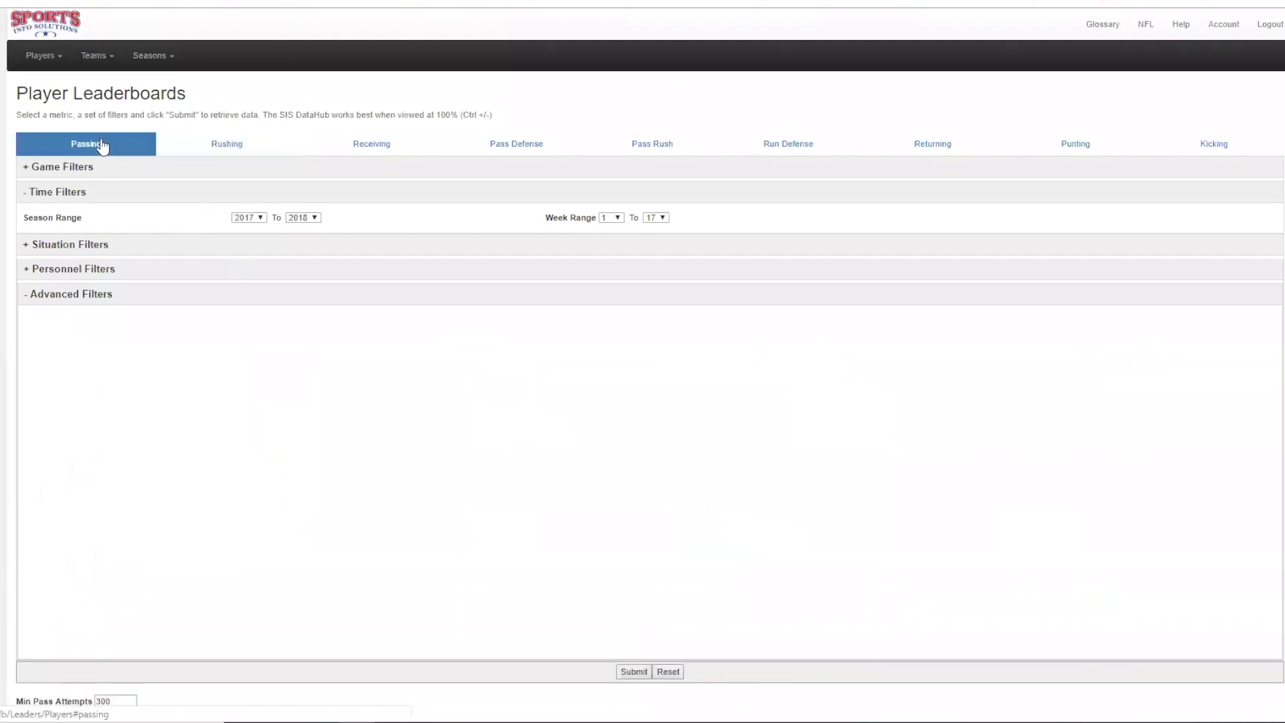
left_click(659, 676)
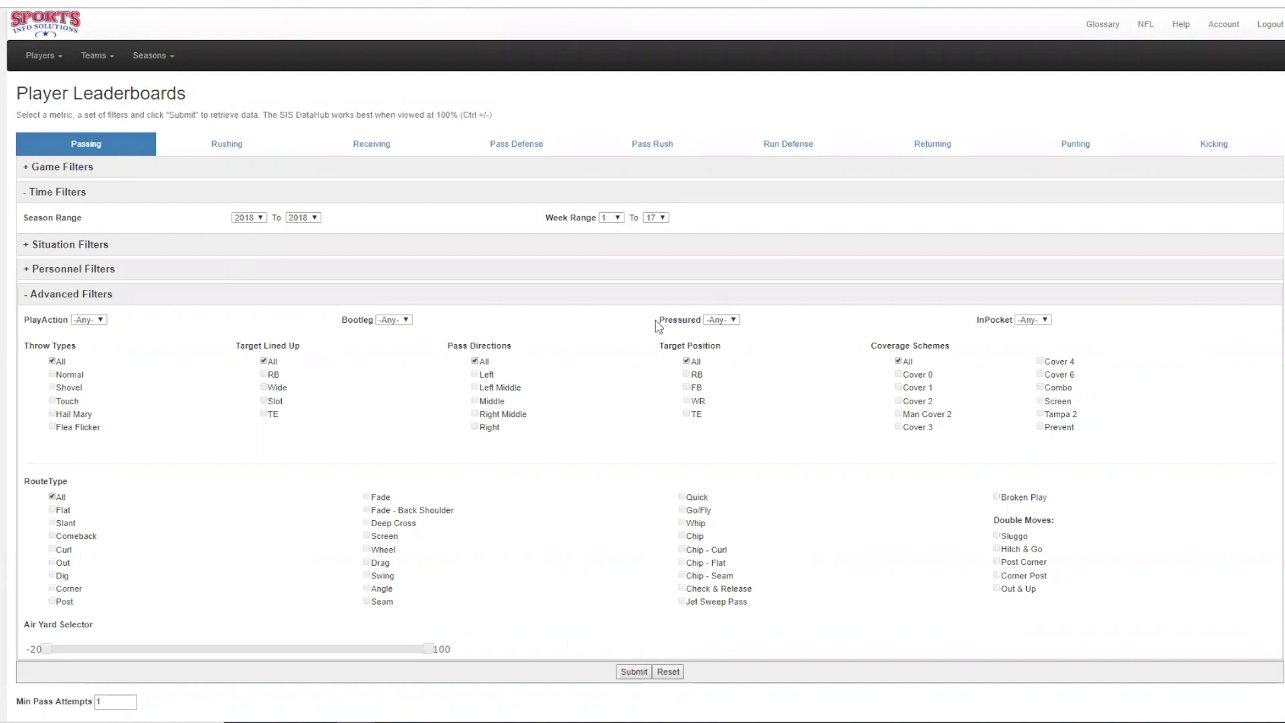
Retrieve passing data for throws of 10 to 100 air yards with a minimum of 125 pass attempts
left_click(728, 328)
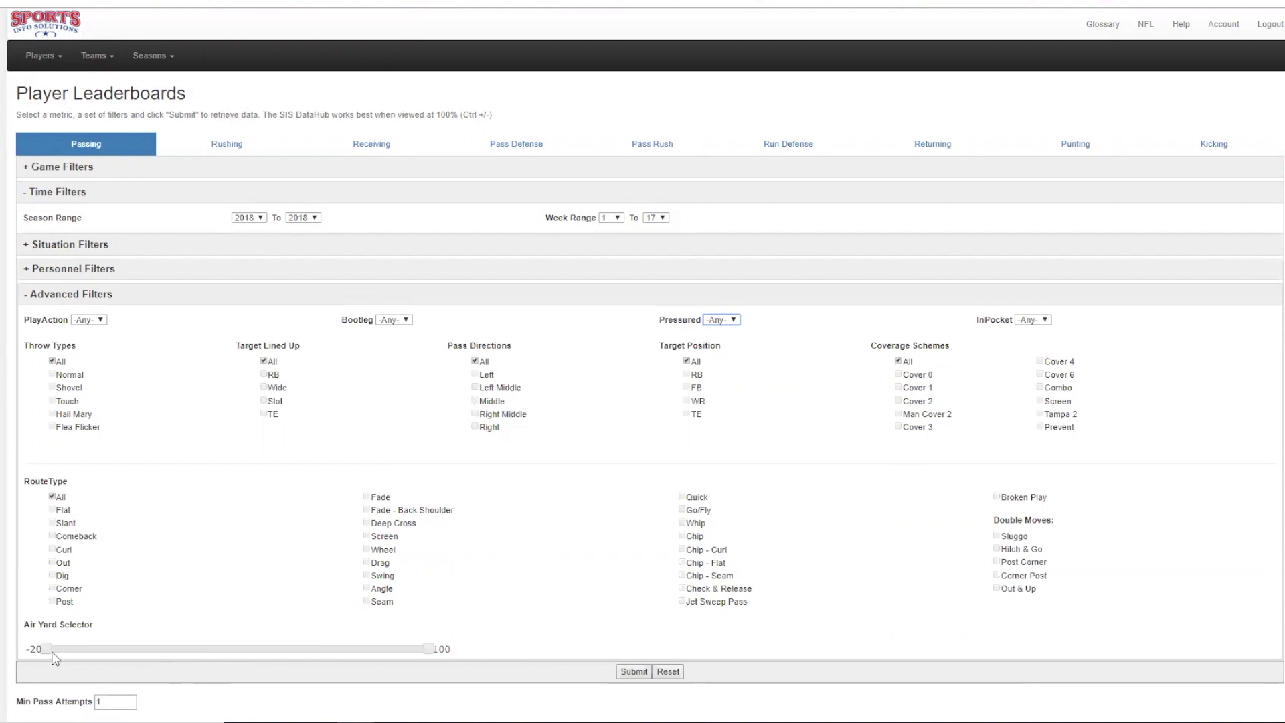
left_click_drag(53, 653, 146, 661)
scroll(192, 681, "down", 1)
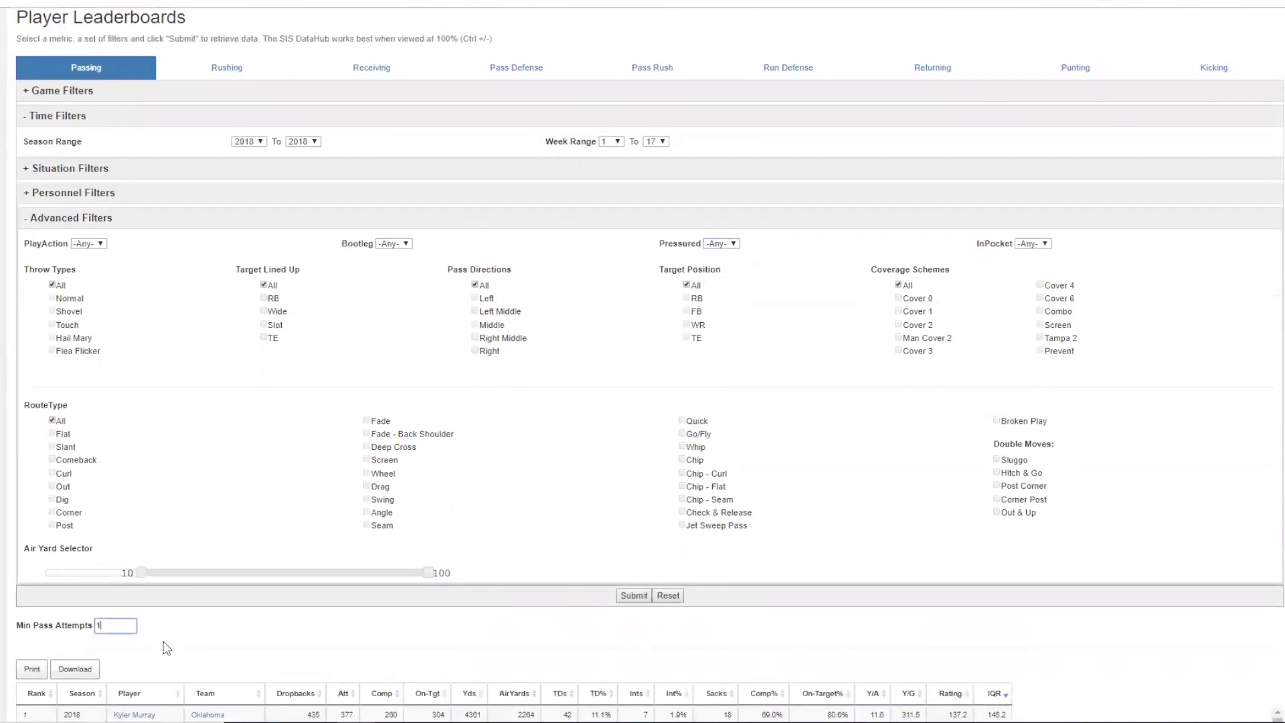
type("25")
left_click(640, 597)
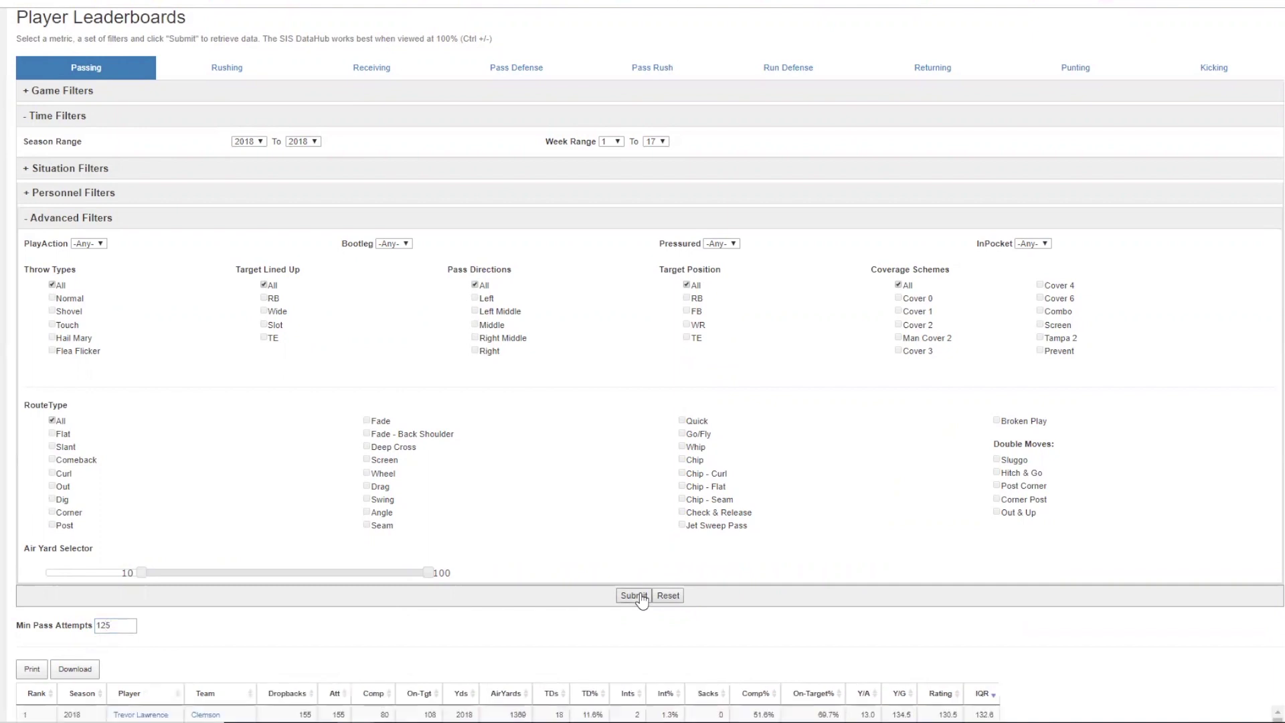
Sort the deep-passing results by On-Target%, by Y/A and finally by Comp%
scroll(643, 600, "down", 2)
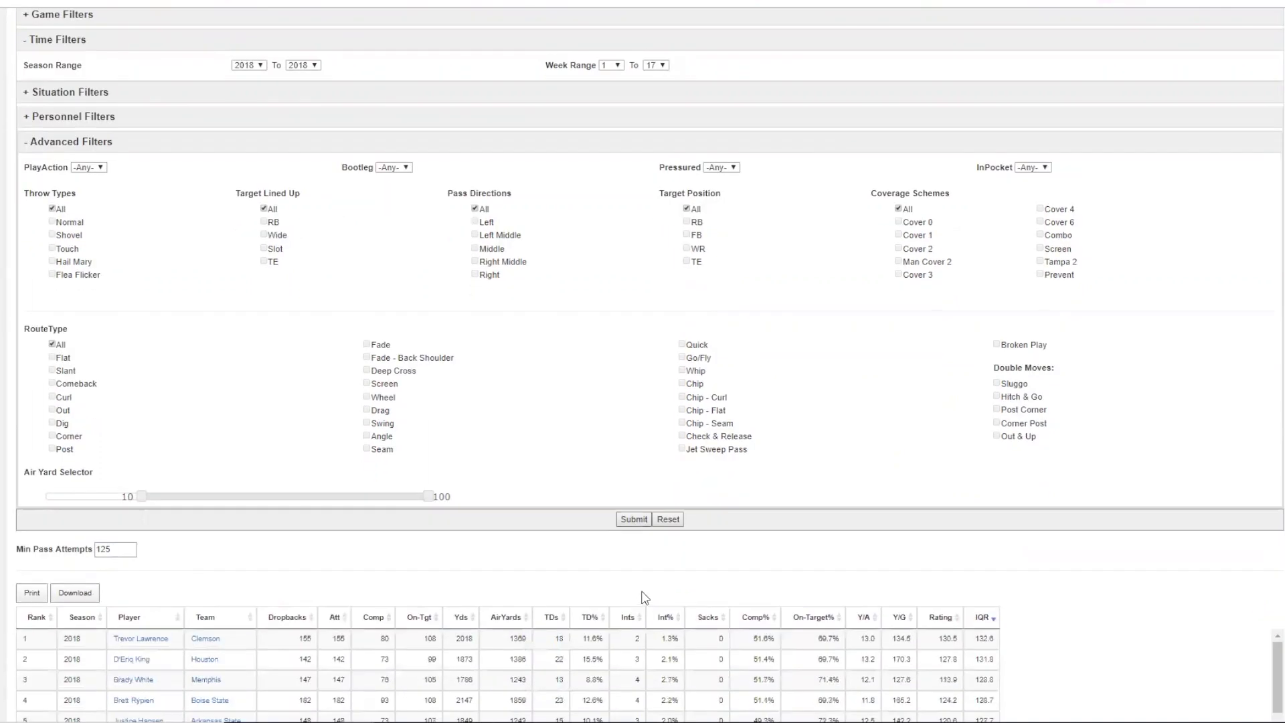
left_click(812, 541)
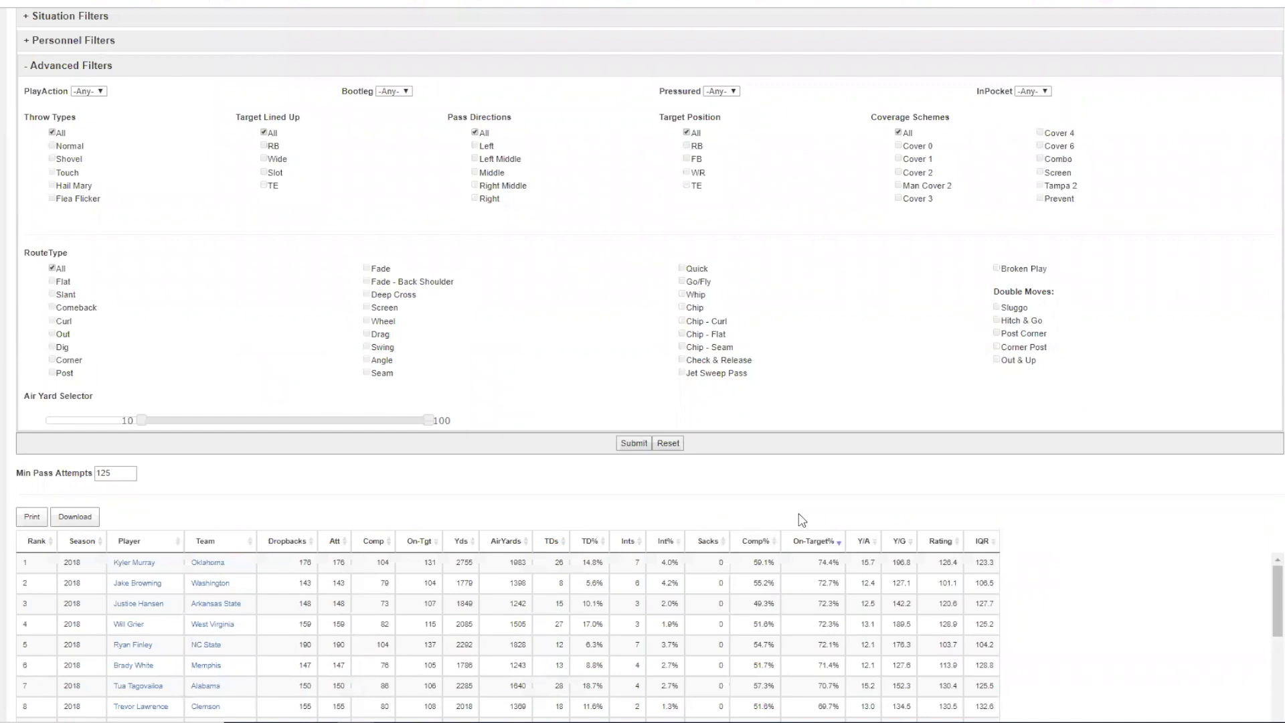
left_click(876, 553)
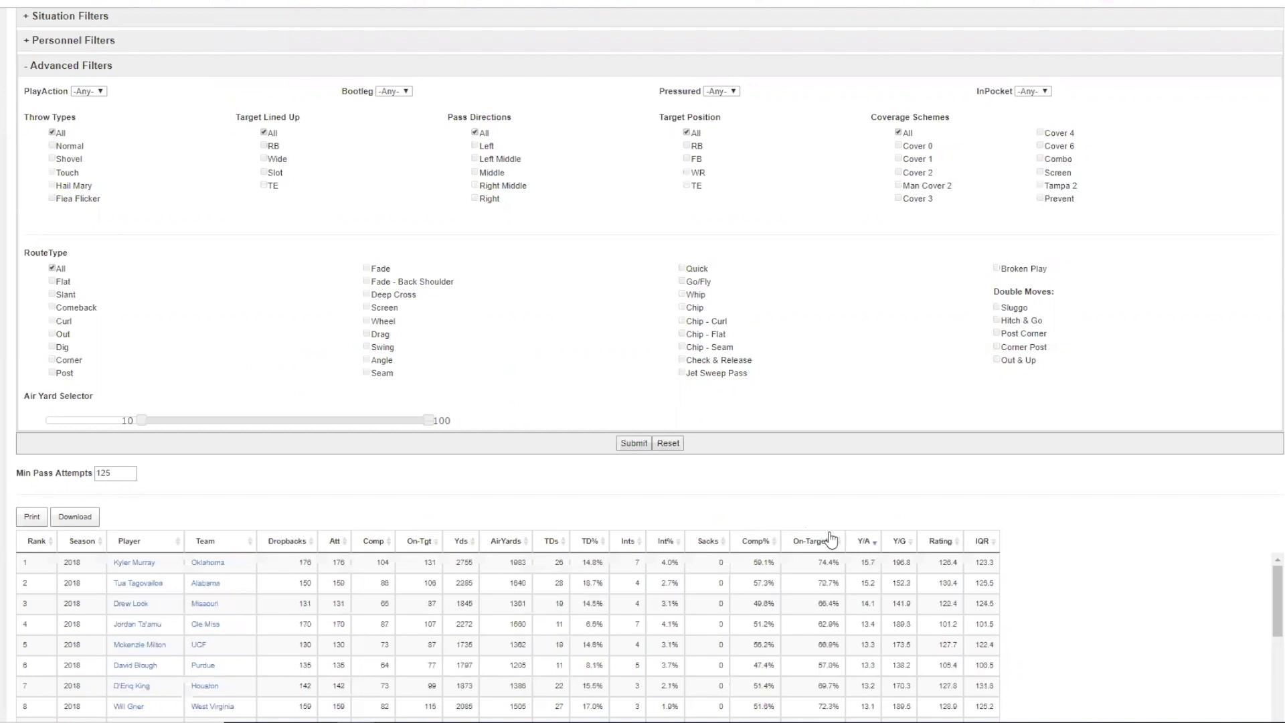
left_click(756, 541)
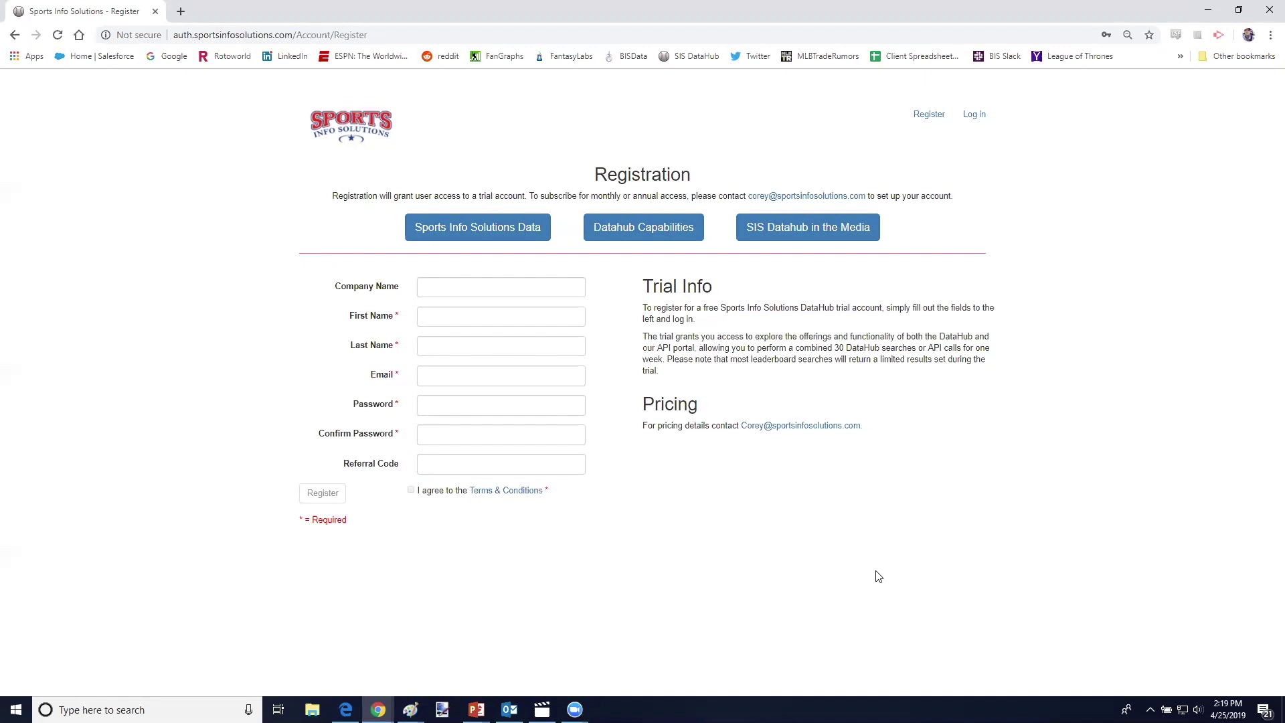
Enter "2019 Draft" as the referral code in the trial account registration form
left_click(563, 466)
type("2")
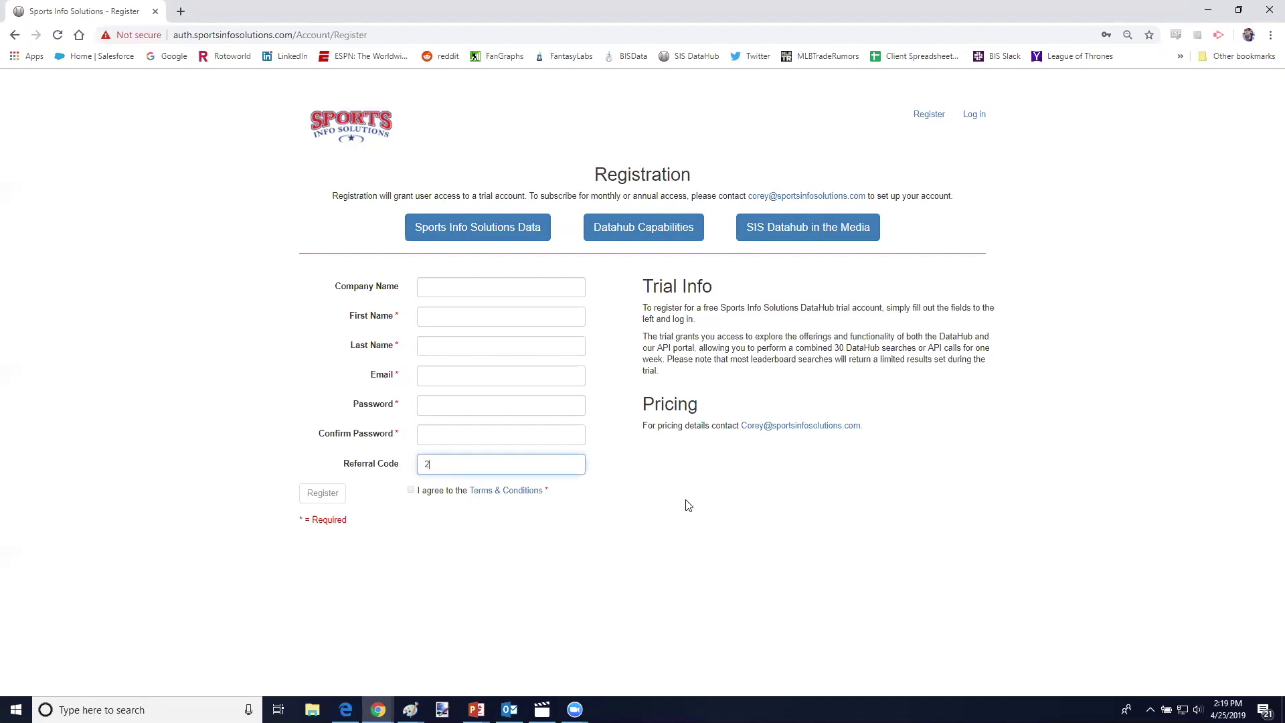
type("019 Draft")
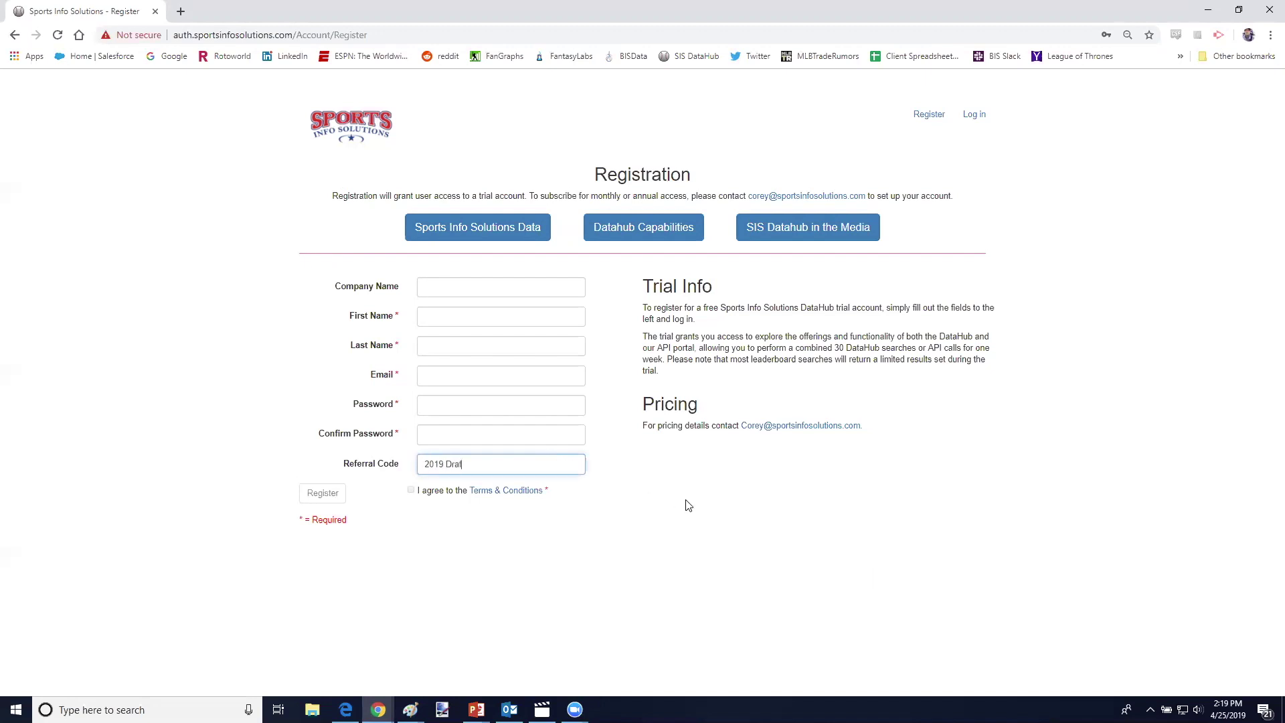